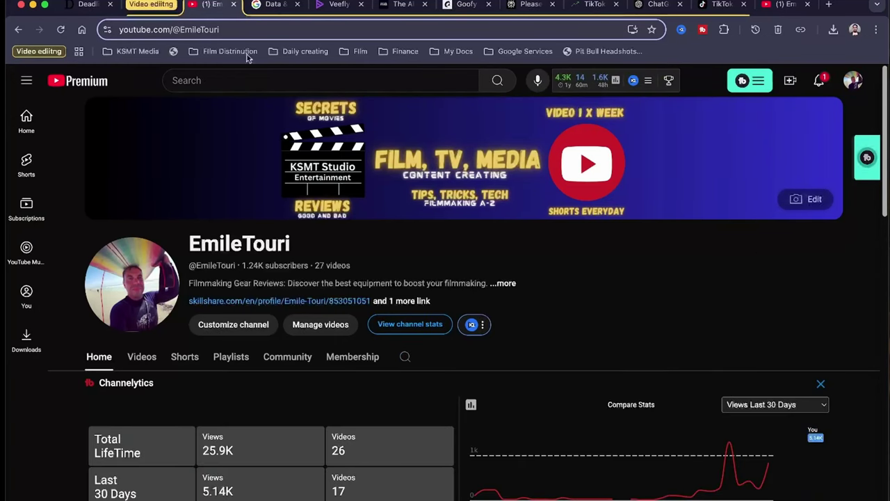
# Open YouTube Studio from the channel's account options and bring up the channel settings.
pyautogui.click(854, 81)
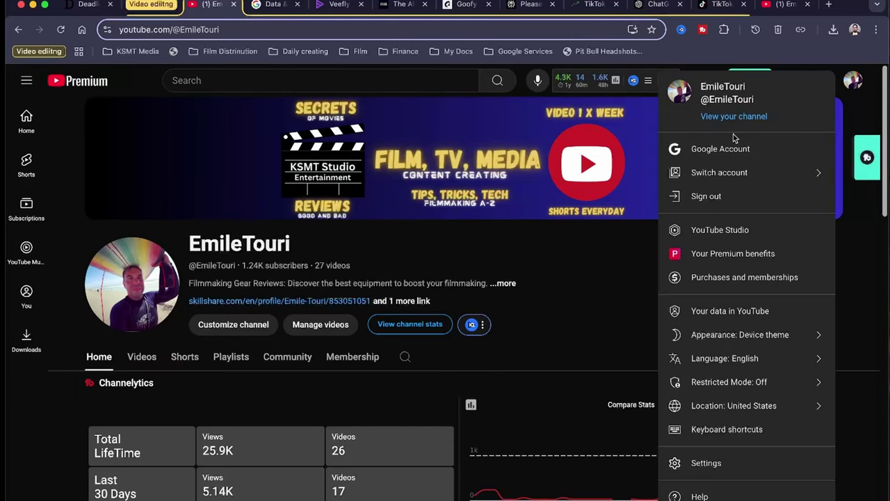
pyautogui.click(726, 234)
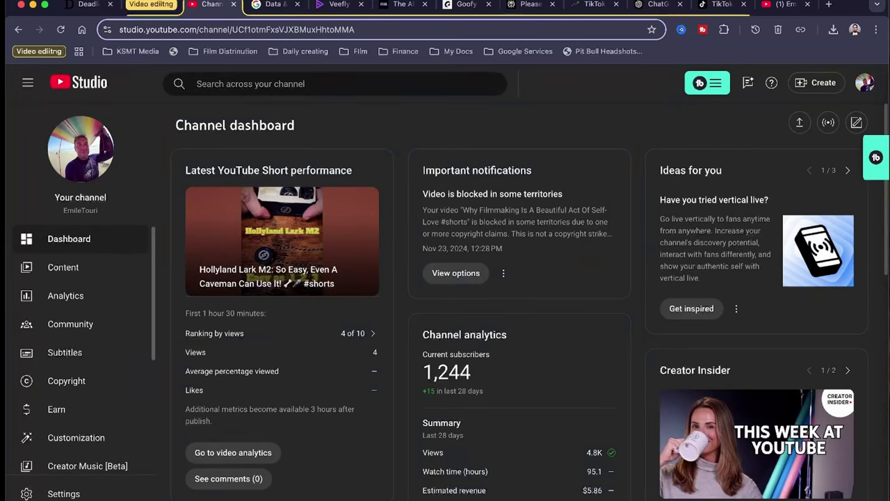
pyautogui.click(64, 493)
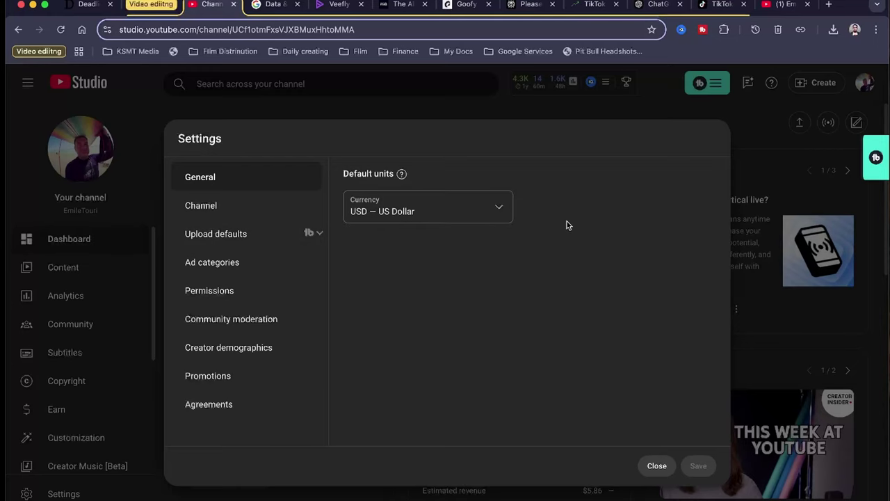
# View the default currency choices without changing them, and look through the channel's basic info keywords.
pyautogui.click(500, 218)
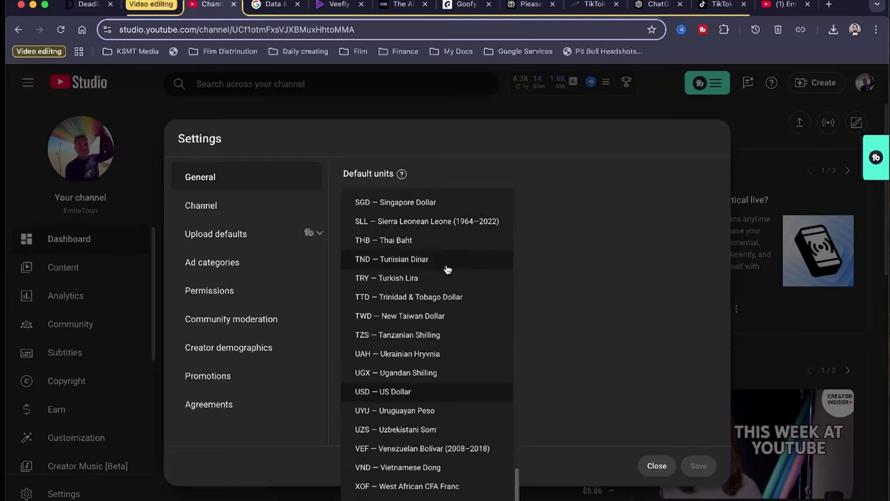
pyautogui.click(636, 228)
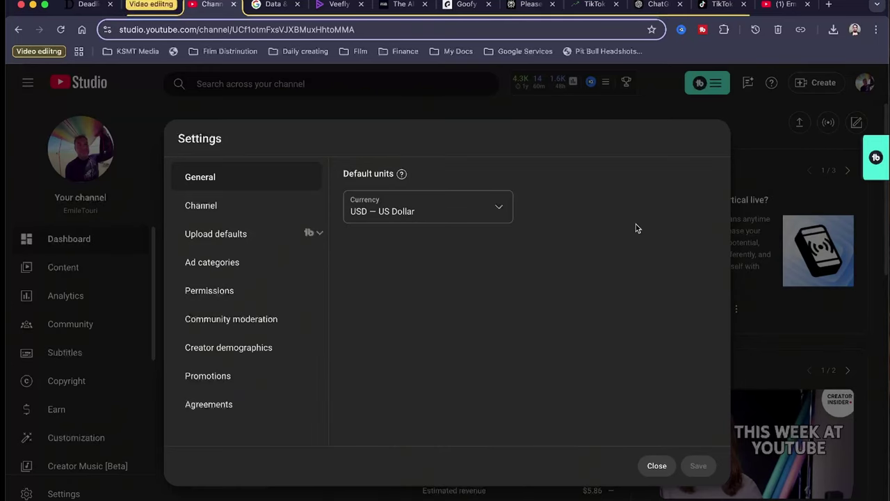
pyautogui.click(226, 210)
pyautogui.scroll(-3, 640, 242)
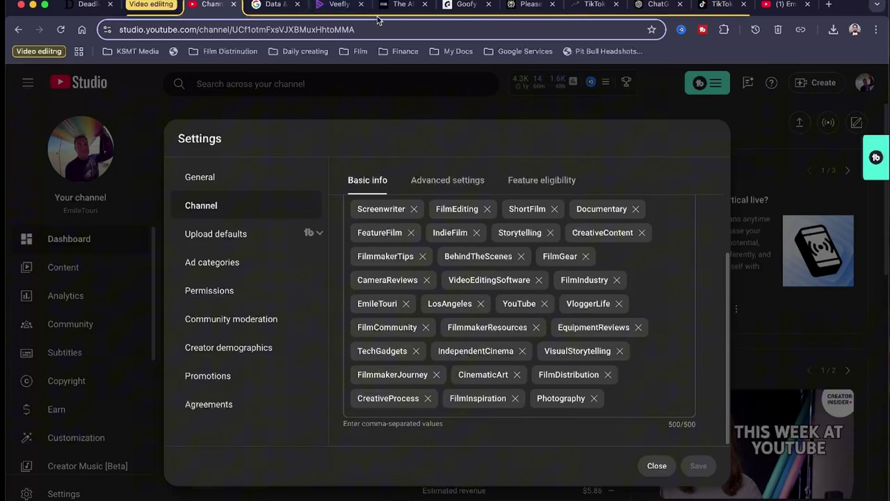
# Switch to VeeFly and open its YouTube Hashtag Generator.
pyautogui.click(340, 5)
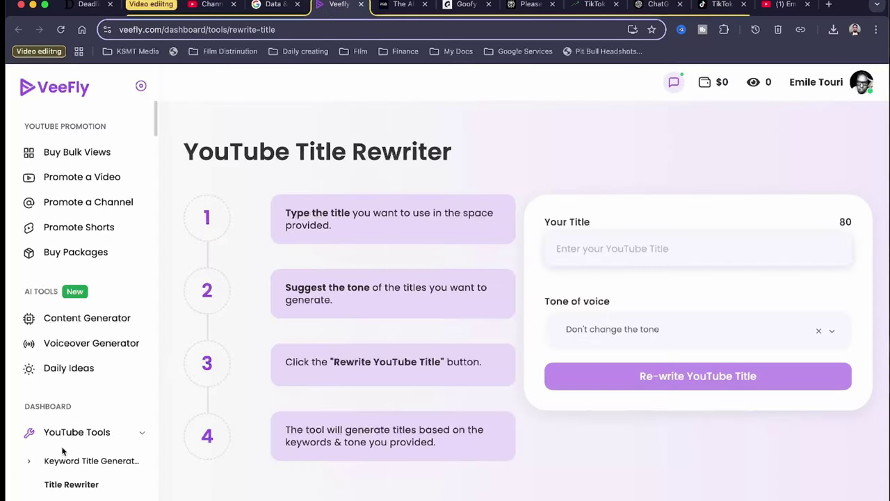
pyautogui.scroll(-5, 90, 429)
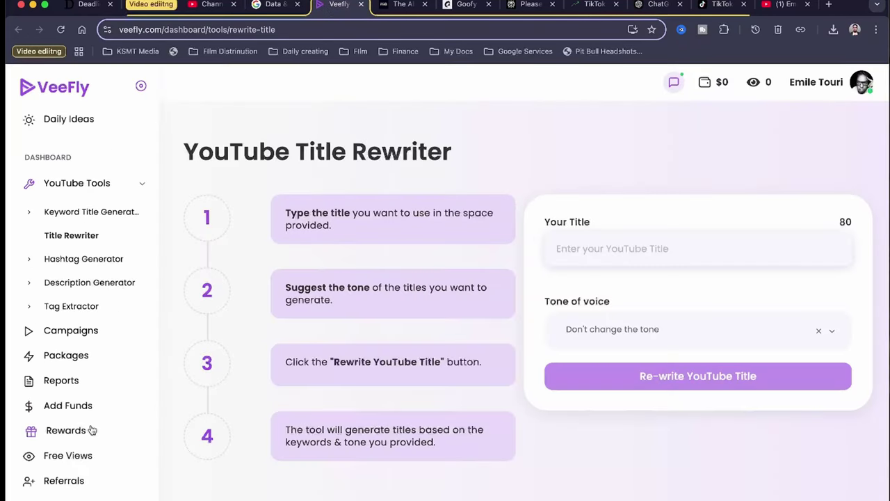
pyautogui.click(89, 260)
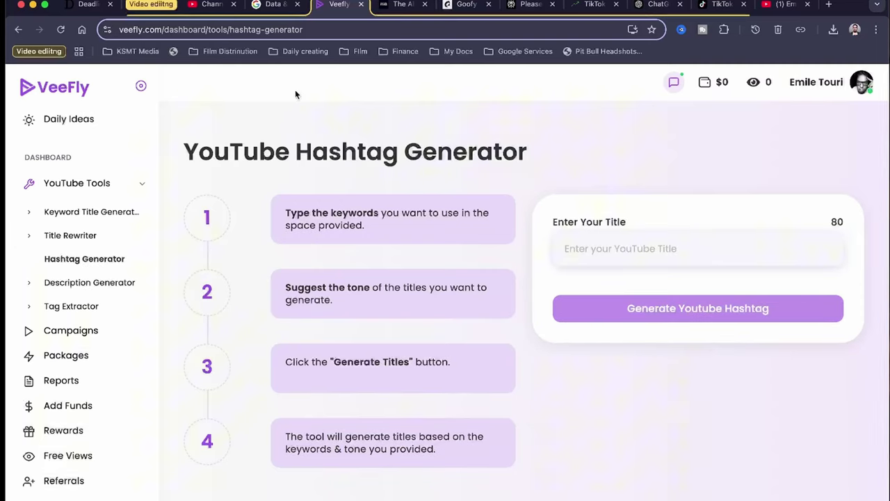
# Switch to the ChatGPT conversation on car-niche hashtags and review the suggestions through to the comma-separated list.
pyautogui.click(658, 5)
pyautogui.scroll(15, 479, 360)
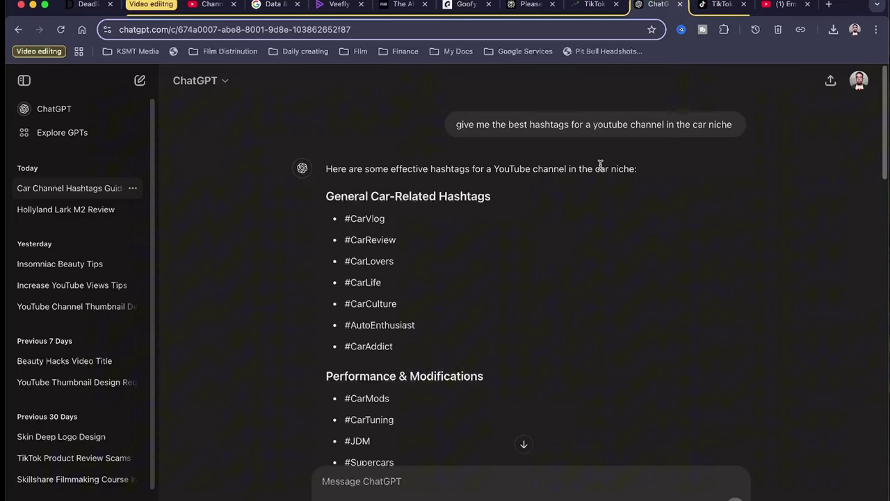
pyautogui.scroll(-3, 584, 229)
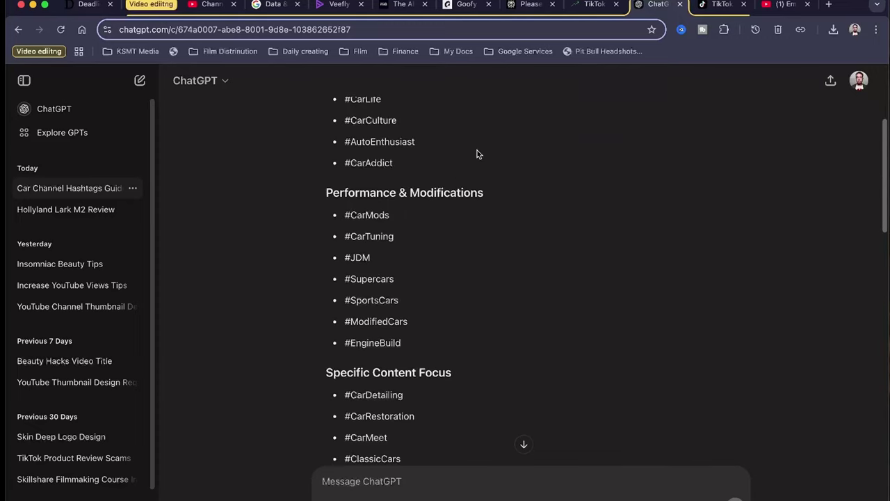
pyautogui.scroll(-3, 418, 146)
pyautogui.scroll(-2, 439, 239)
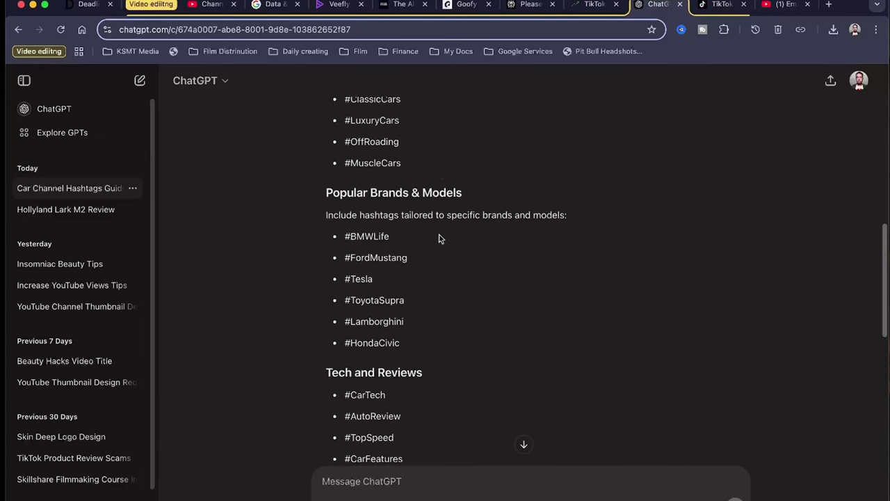
pyautogui.scroll(-5, 439, 239)
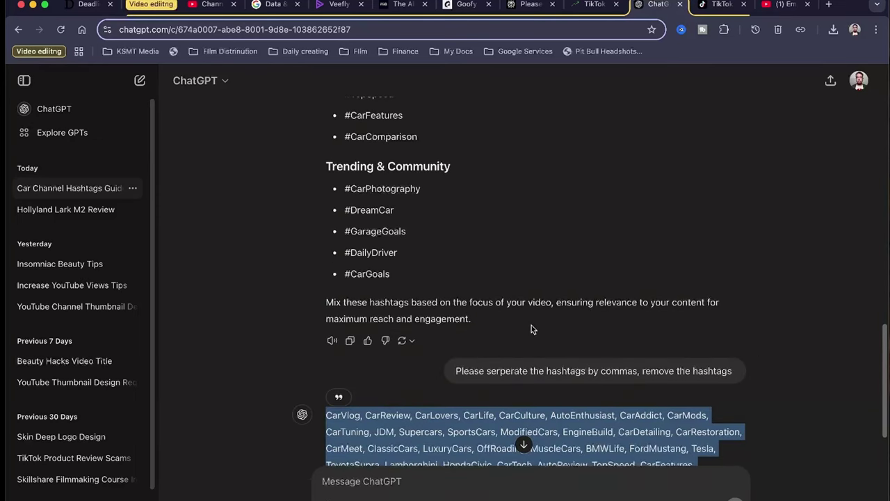
pyautogui.scroll(-2, 531, 329)
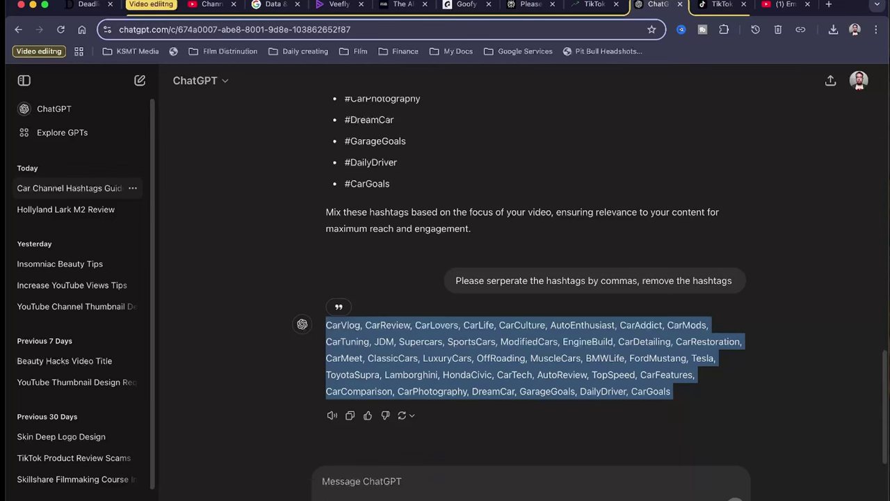
# Return to the YouTube Studio channel settings and view the country of residence choices without changing the selection.
pyautogui.click(213, 4)
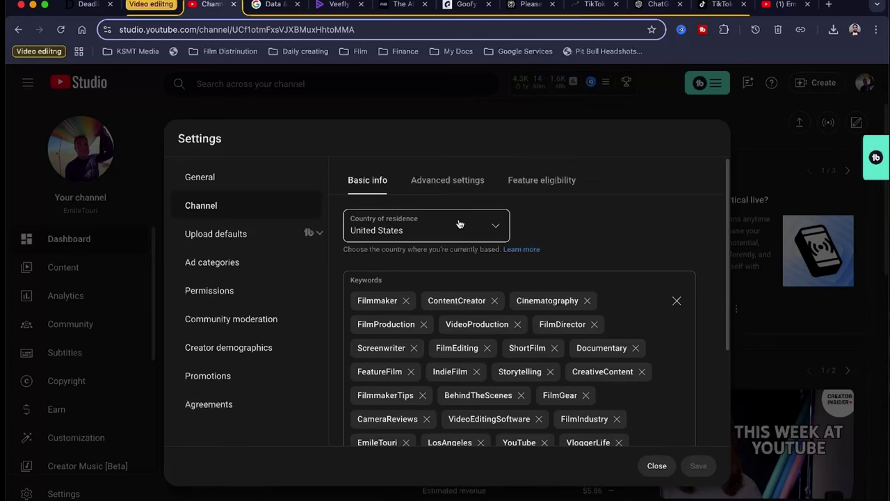
pyautogui.click(459, 224)
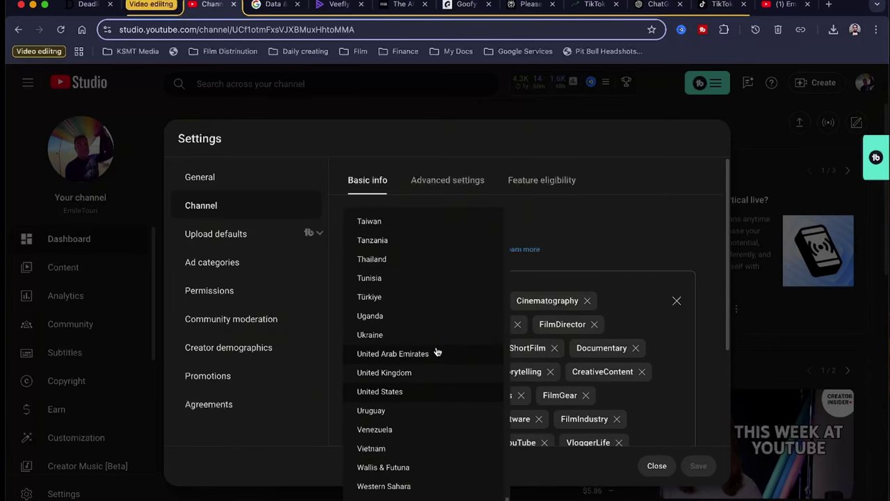
pyautogui.click(644, 199)
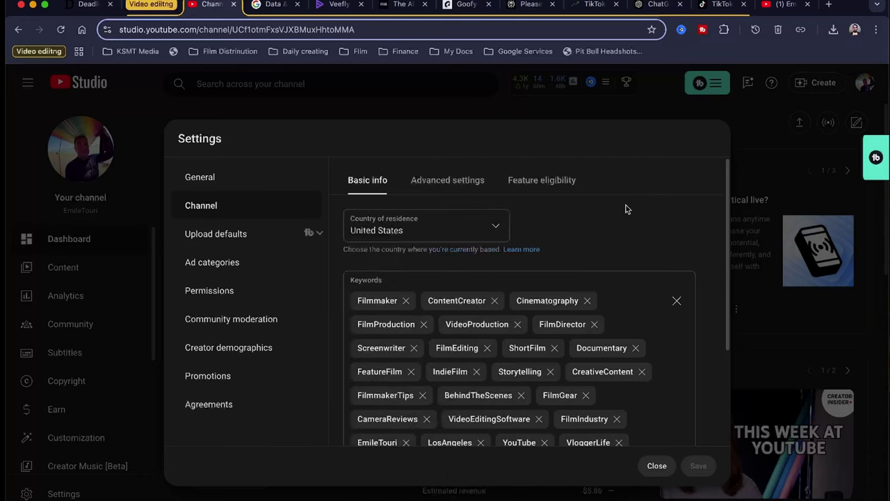
# Review the channel's advanced settings for audience, Google Ads linking, automatic captions, advertisements and clips.
pyautogui.click(439, 191)
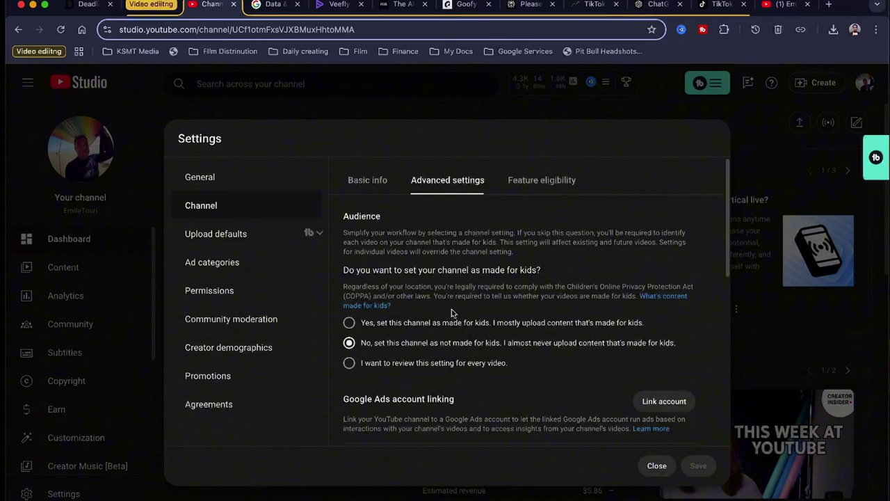
pyautogui.scroll(-5, 436, 385)
pyautogui.scroll(2, 439, 334)
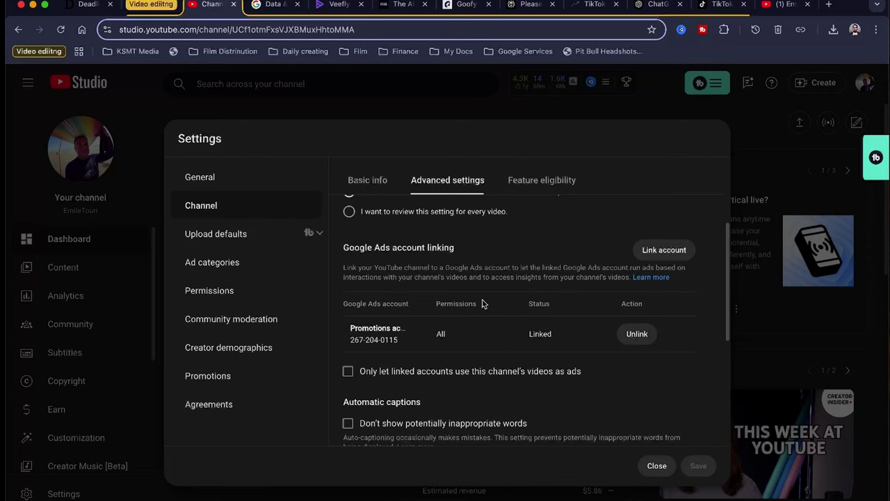
pyautogui.scroll(-3, 463, 295)
pyautogui.scroll(-2, 409, 381)
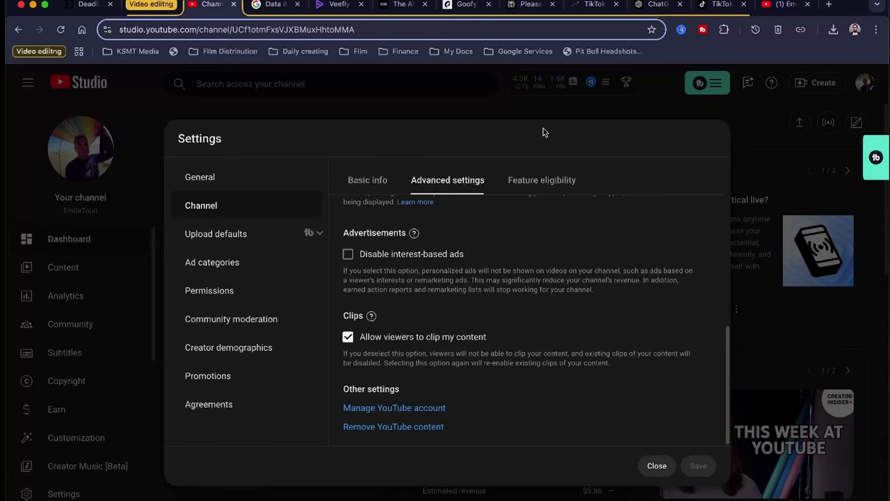
# Check the channel's feature eligibility by expanding the details of the standard, intermediate and advanced features.
pyautogui.click(560, 196)
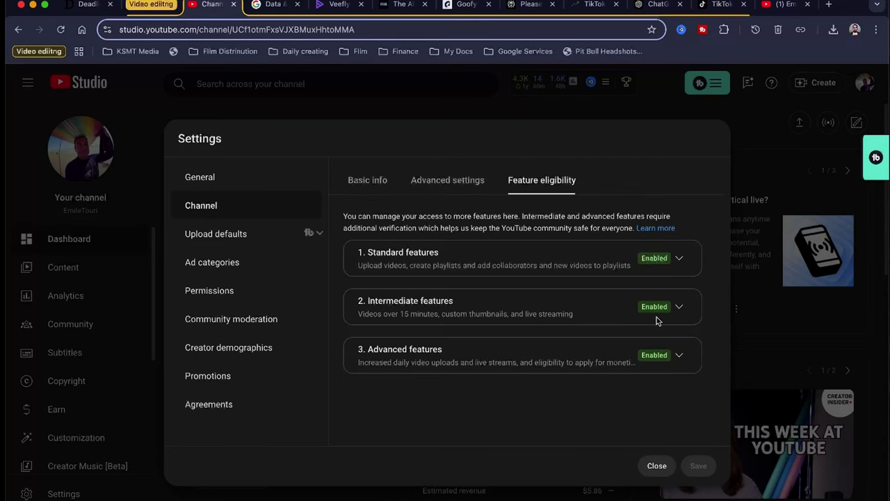
pyautogui.click(674, 259)
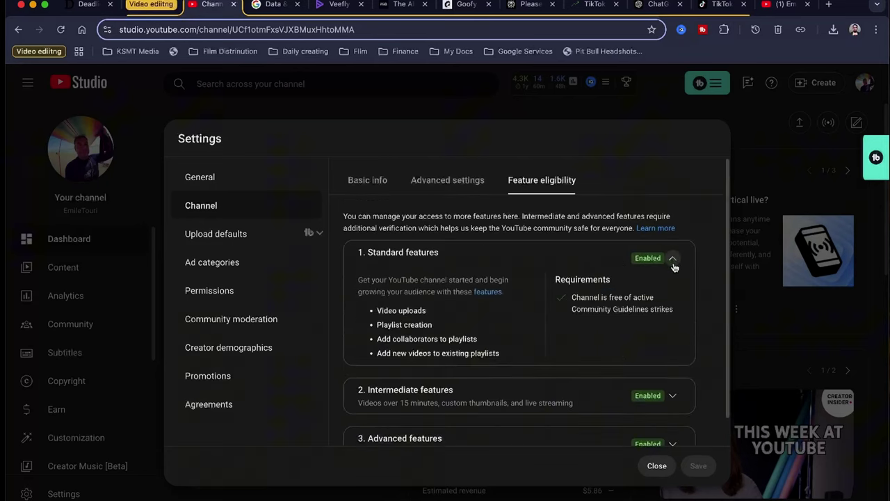
pyautogui.click(674, 401)
pyautogui.scroll(-3, 689, 362)
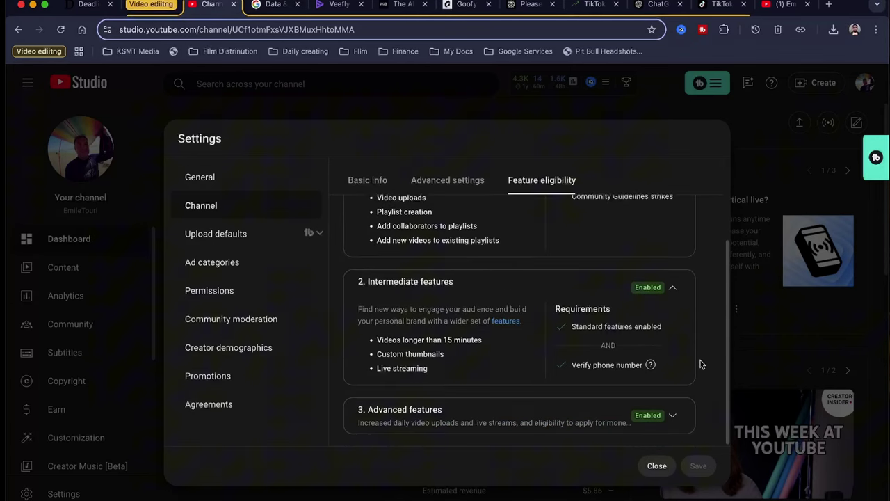
pyautogui.click(673, 416)
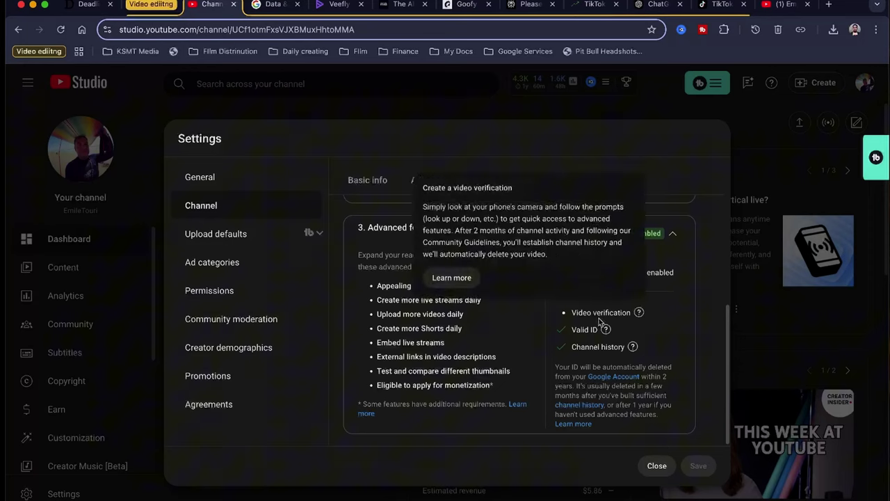
# Set the default title for uploads to "#shorts" in the upload defaults.
pyautogui.click(207, 235)
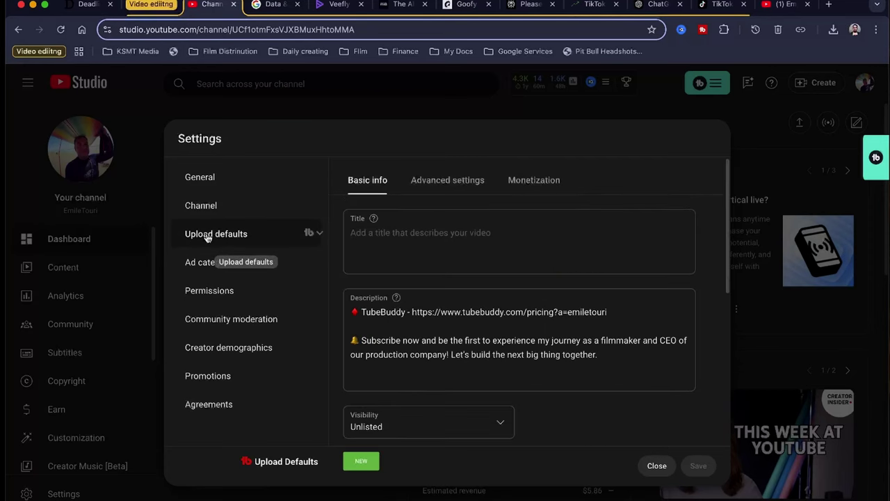
pyautogui.click(496, 241)
pyautogui.write('#sh')
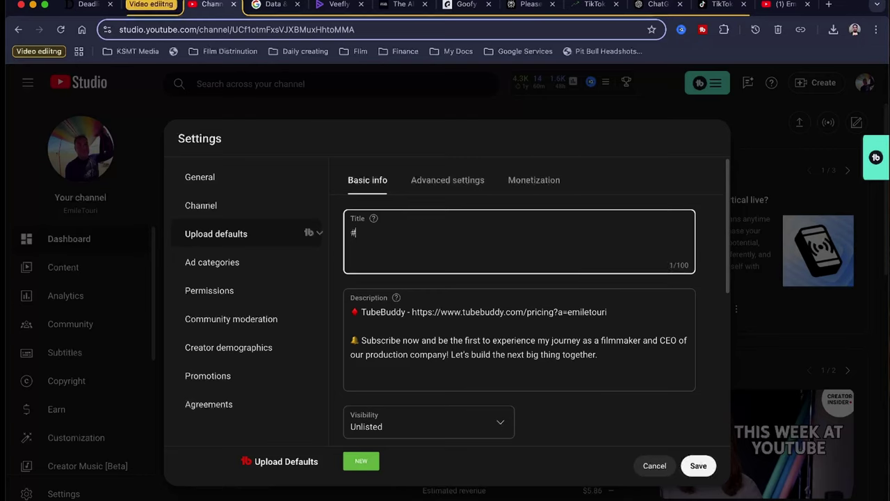
pyautogui.press('BackSpace')
pyautogui.press('BackSpace')
pyautogui.write('orts')
# Highlight the TubeBuddy link line in the default description, and review the default visibility and tags.
pyautogui.click(628, 296)
pyautogui.scroll(-1, 608, 302)
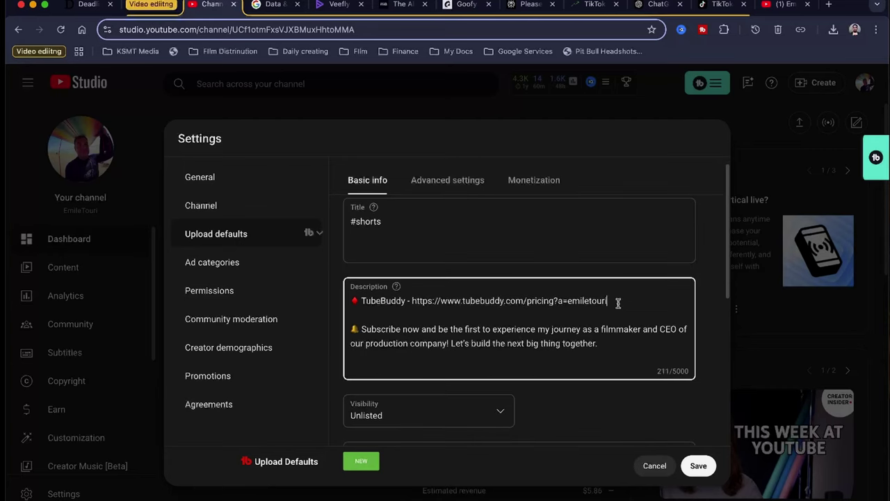
pyautogui.moveTo(618, 304); pyautogui.dragTo(353, 295)
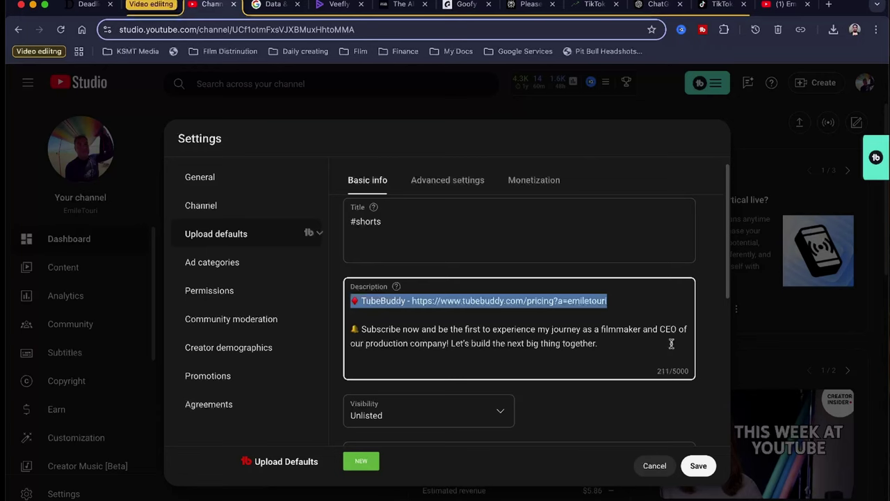
pyautogui.scroll(-3, 671, 341)
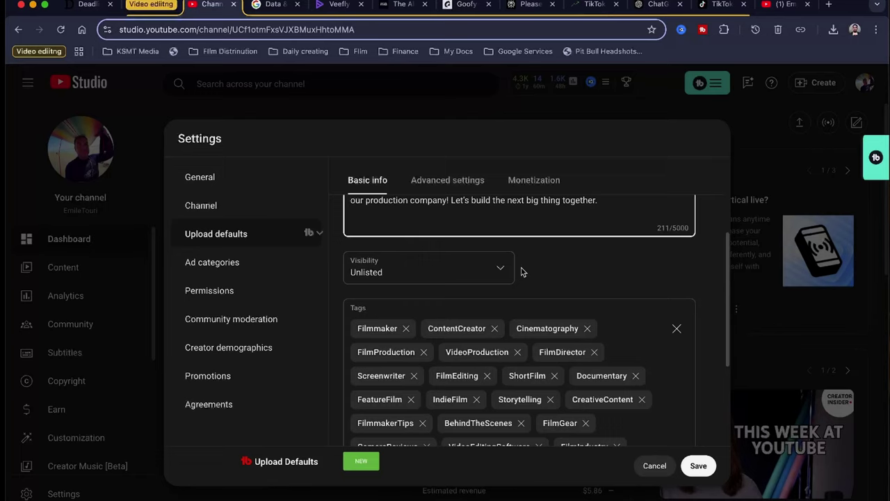
pyautogui.scroll(-3, 523, 272)
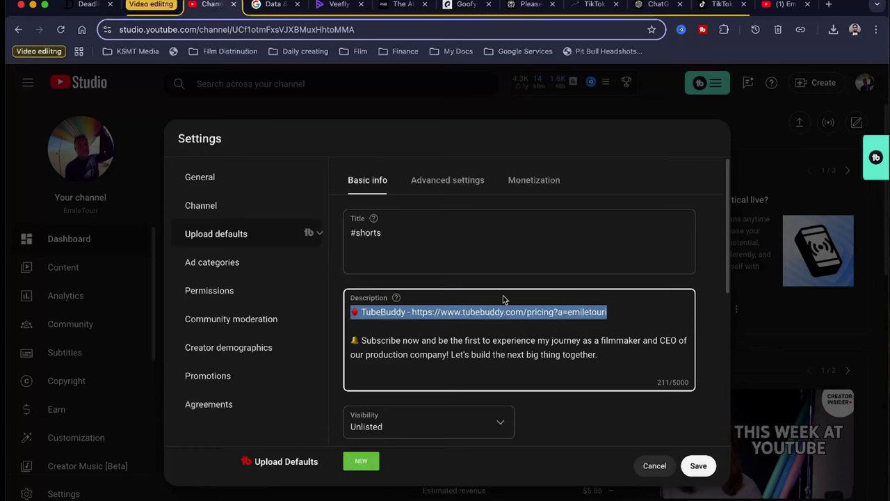
pyautogui.scroll(-8, 503, 295)
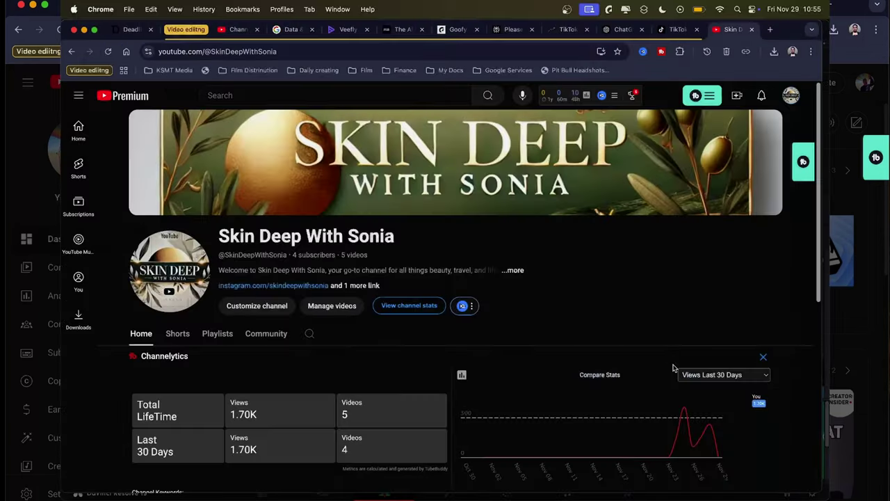
# Look through the channel keywords shown on the Skin Deep channel page.
pyautogui.scroll(-3, 673, 369)
pyautogui.scroll(-5, 672, 369)
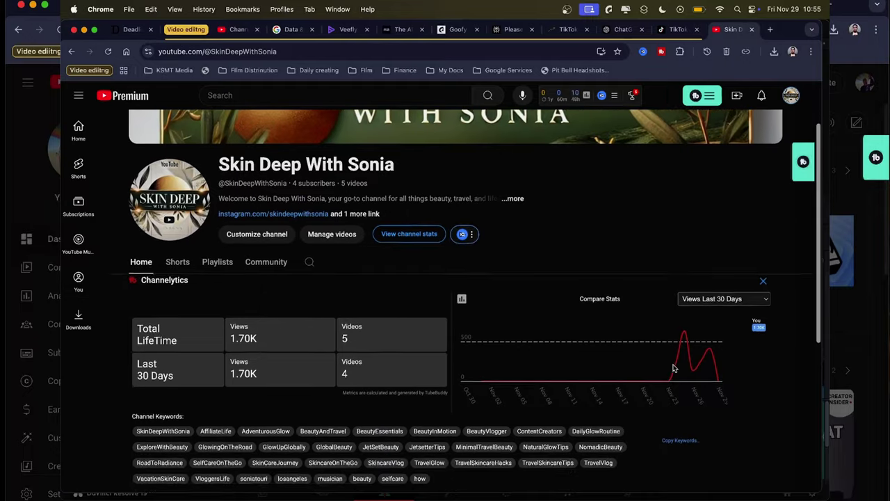
pyautogui.scroll(-2, 672, 369)
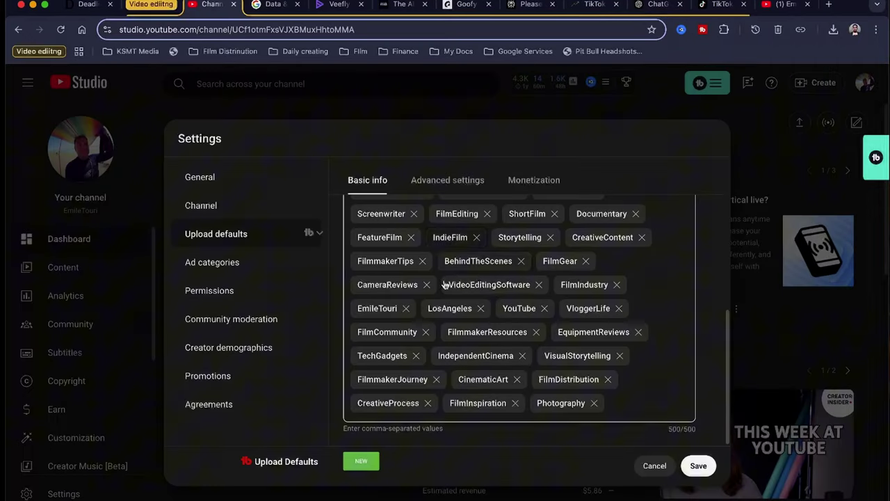
# Compare the channel's basic info keywords with the default tags in the upload defaults.
pyautogui.click(206, 213)
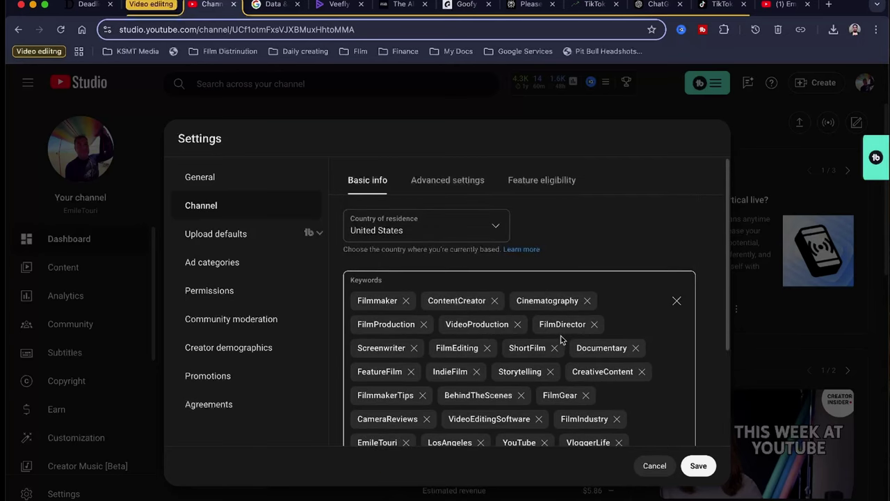
pyautogui.click(215, 234)
pyautogui.scroll(-10, 621, 327)
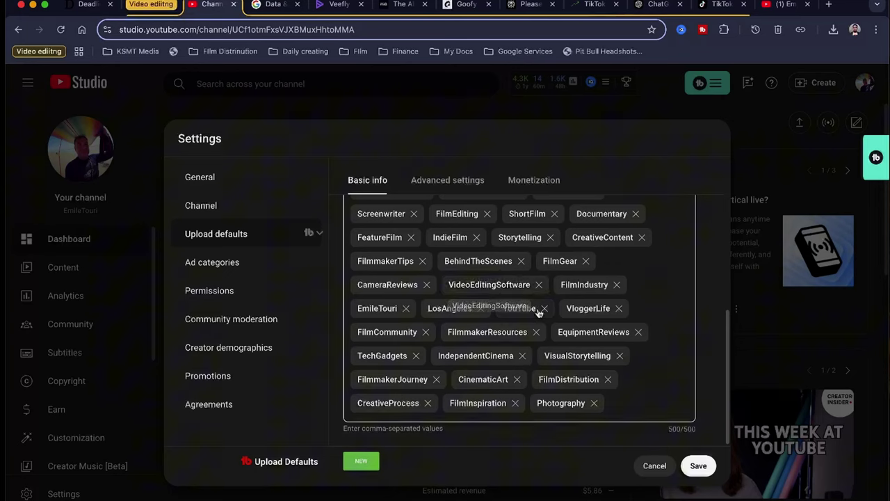
# Choose Howto & Style as the default video category in the advanced upload defaults, and review the available categories.
pyautogui.click(447, 180)
pyautogui.scroll(3, 482, 273)
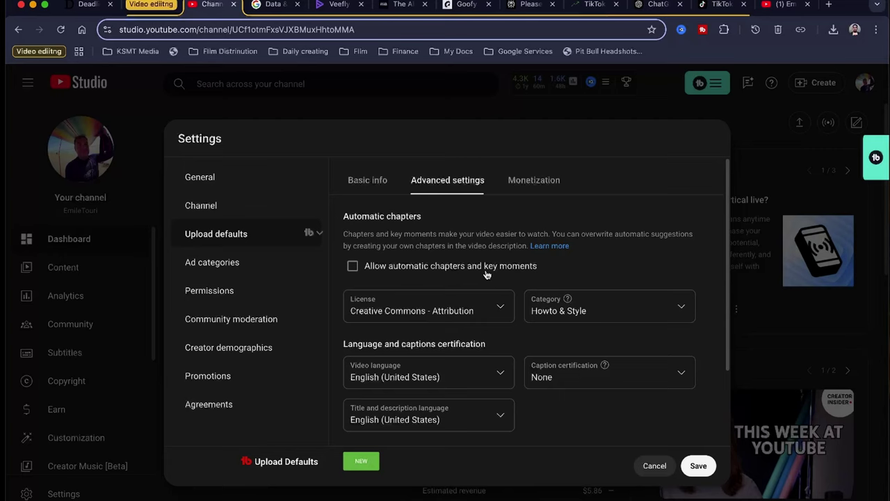
pyautogui.click(575, 319)
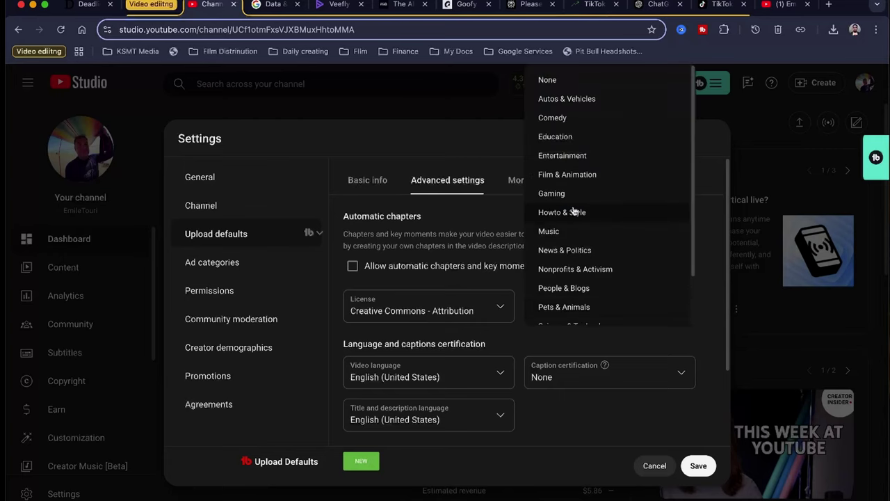
pyautogui.click(574, 215)
pyautogui.click(602, 318)
pyautogui.scroll(-2, 581, 293)
pyautogui.scroll(2, 591, 216)
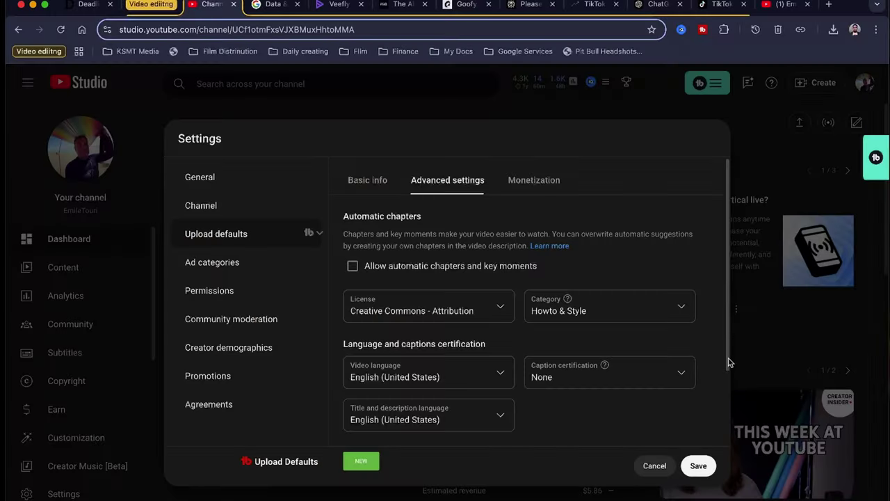
# Set the default caption certification for uploads to None.
pyautogui.scroll(-2, 618, 331)
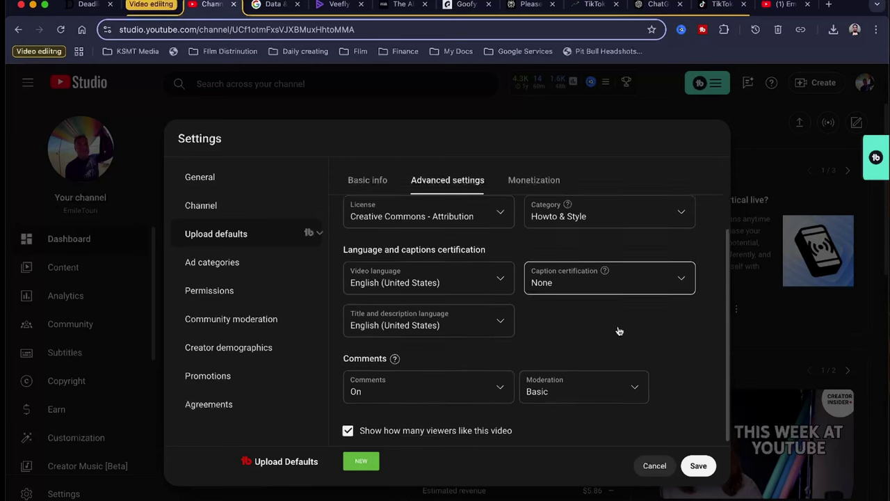
pyautogui.click(586, 287)
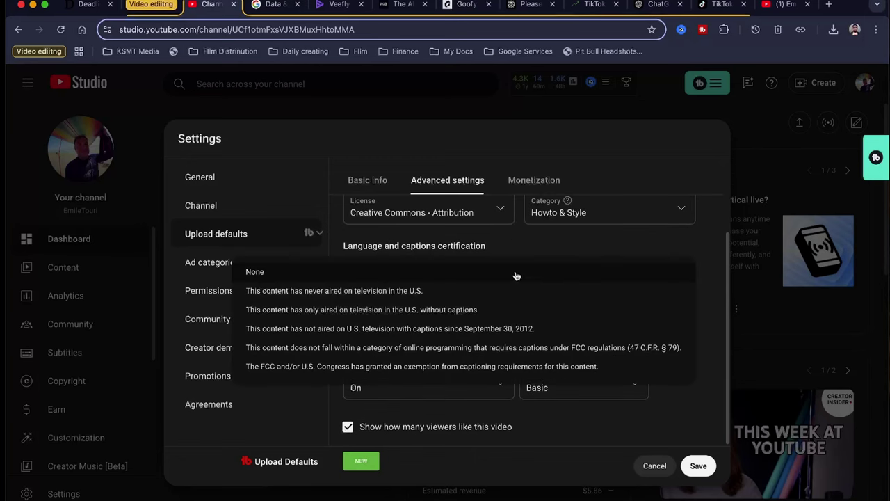
pyautogui.click(257, 272)
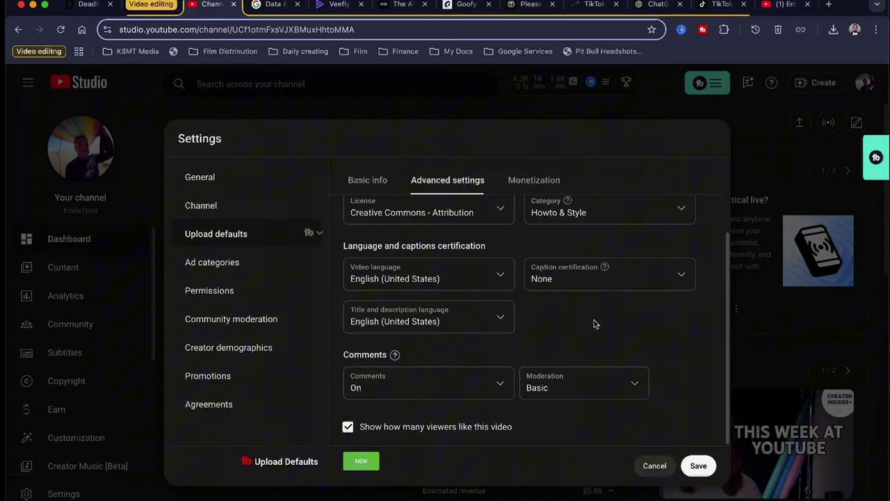
# Set the default comment moderation to Basic, and review the other moderation levels.
pyautogui.click(606, 395)
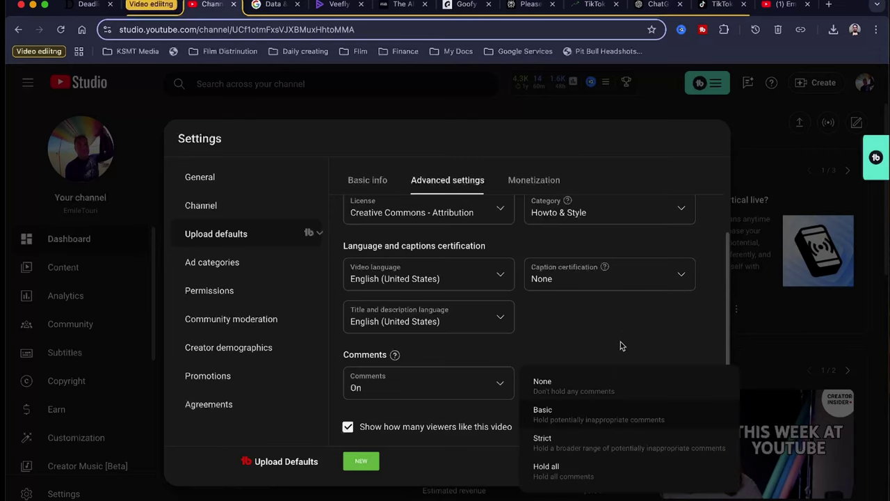
pyautogui.click(577, 416)
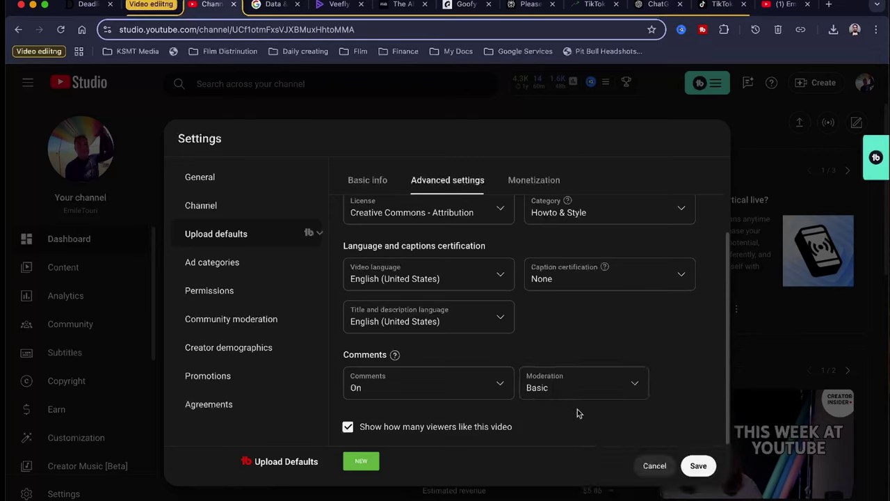
pyautogui.click(584, 398)
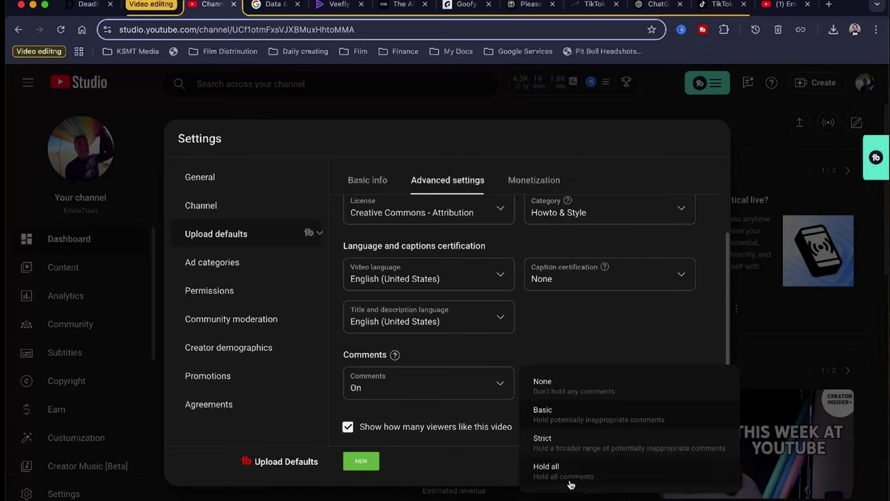
pyautogui.click(594, 334)
# Review the mid-roll ad default and the ad category blocking options, and save the channel settings.
pyautogui.click(534, 180)
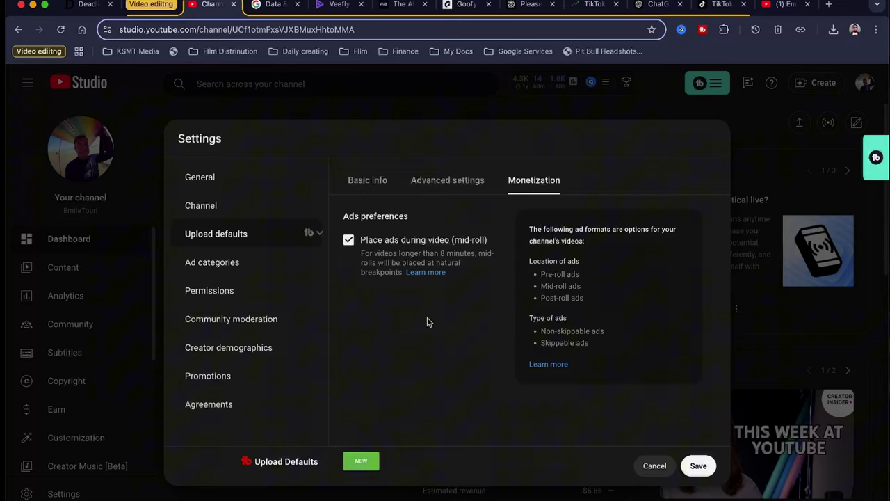
pyautogui.click(235, 261)
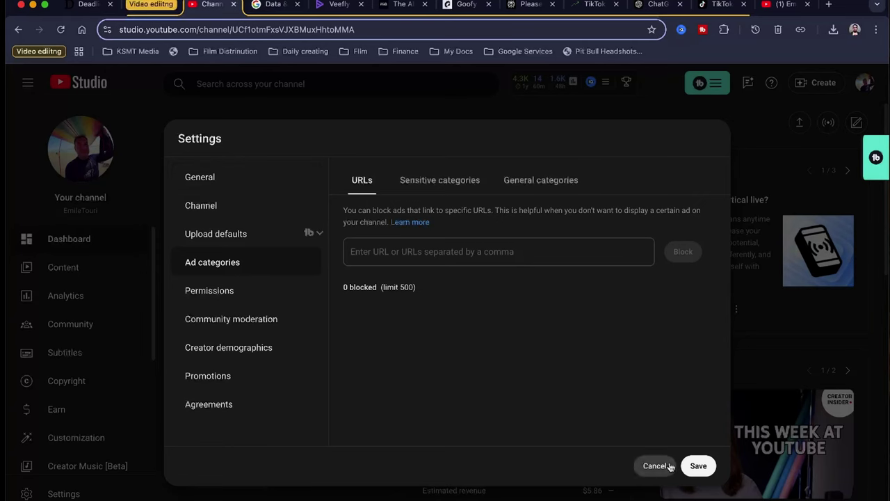
pyautogui.click(697, 468)
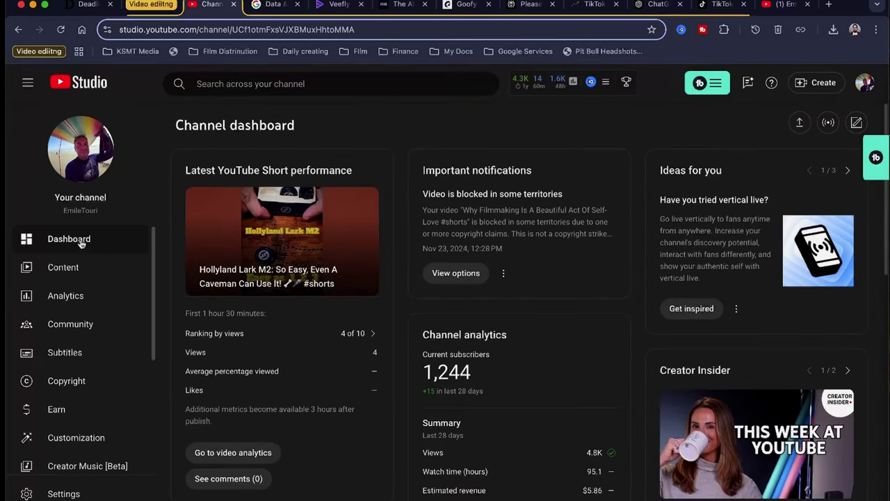
# Look through the channel content, examining the published videos and the Shorts.
pyautogui.click(61, 269)
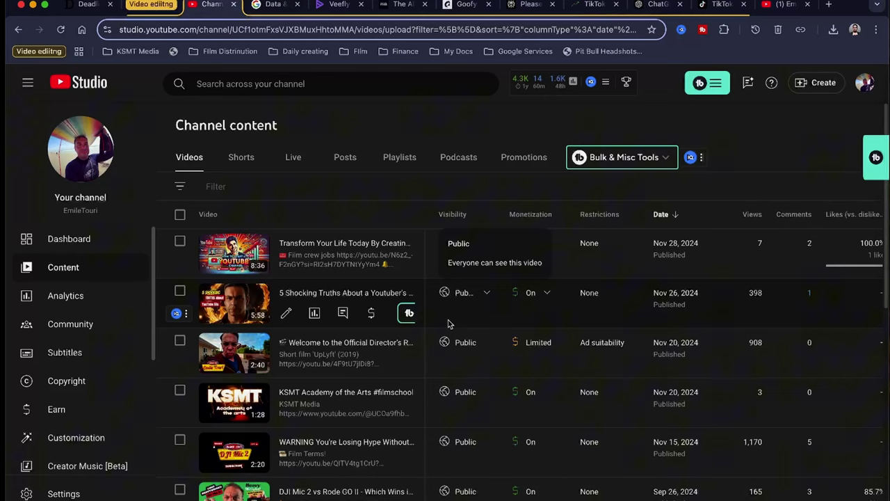
pyautogui.scroll(-10, 292, 274)
pyautogui.scroll(10, 293, 274)
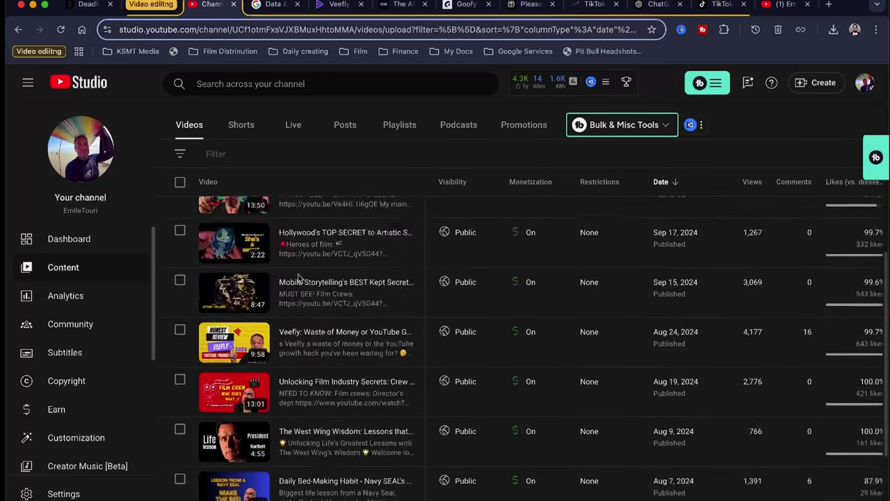
pyautogui.click(242, 160)
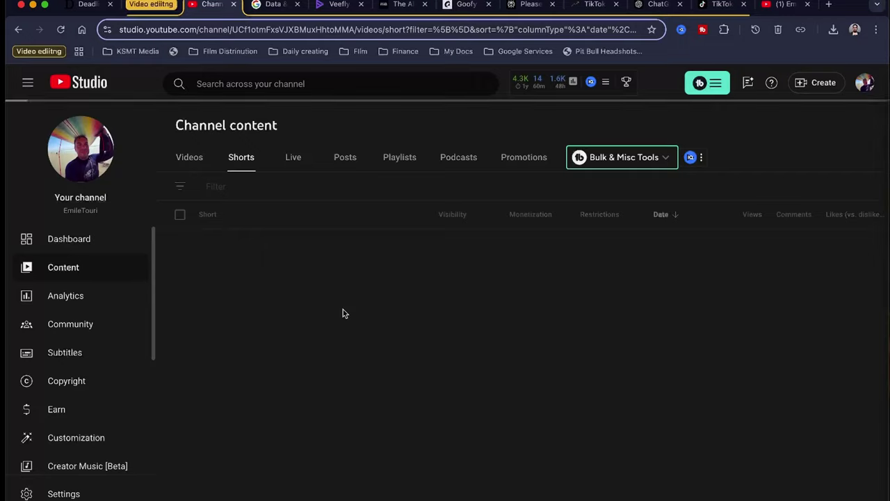
pyautogui.scroll(-4, 343, 312)
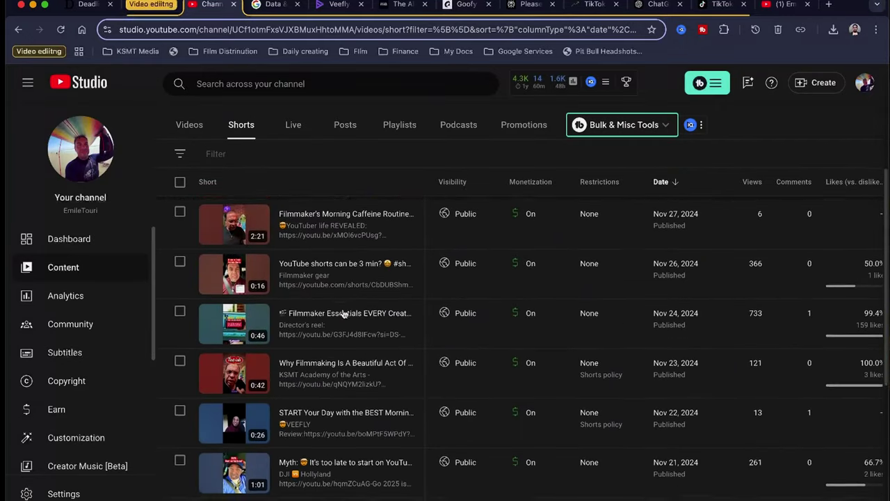